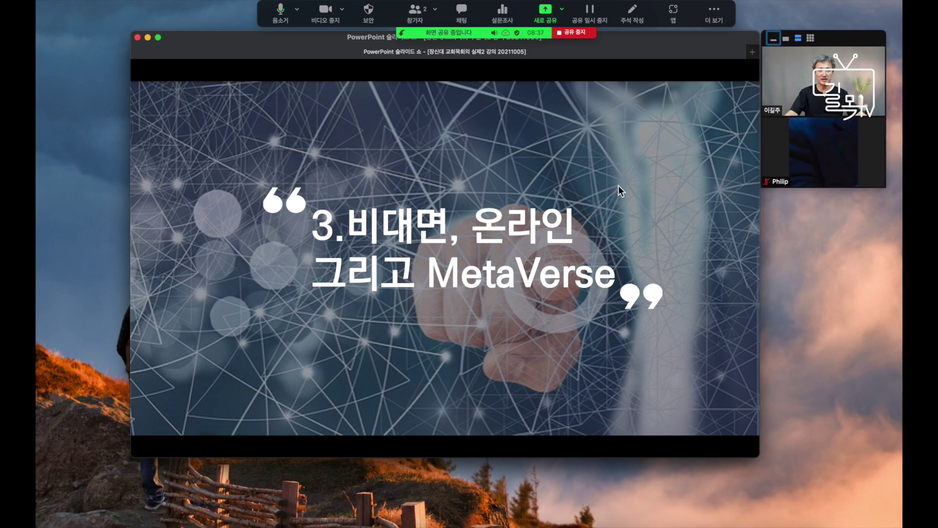
# Step: Place the slide show window beside the participant video panel, show the participants in grid view, and enlarge the panel to the slide show's height
pyautogui.moveTo(772, 59)
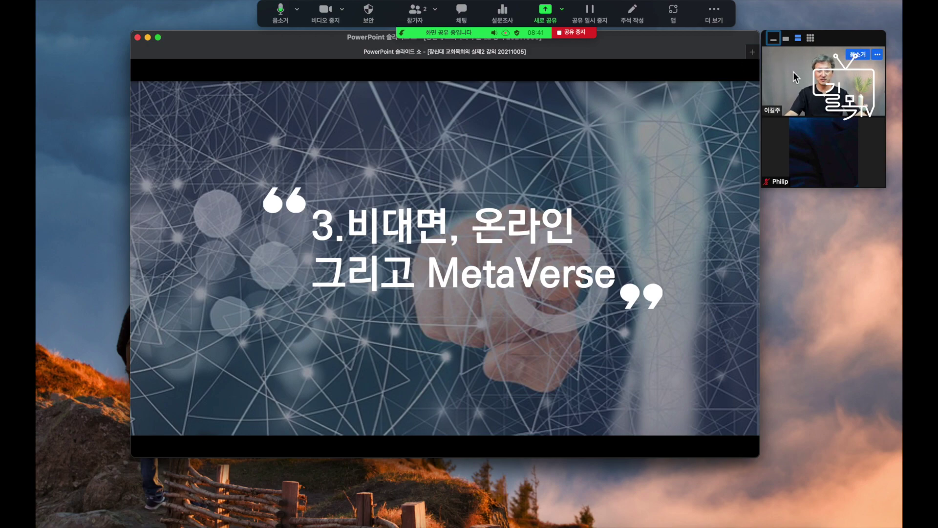
pyautogui.moveTo(687, 43); pyautogui.dragTo(605, 44)
pyautogui.moveTo(841, 35); pyautogui.dragTo(760, 39)
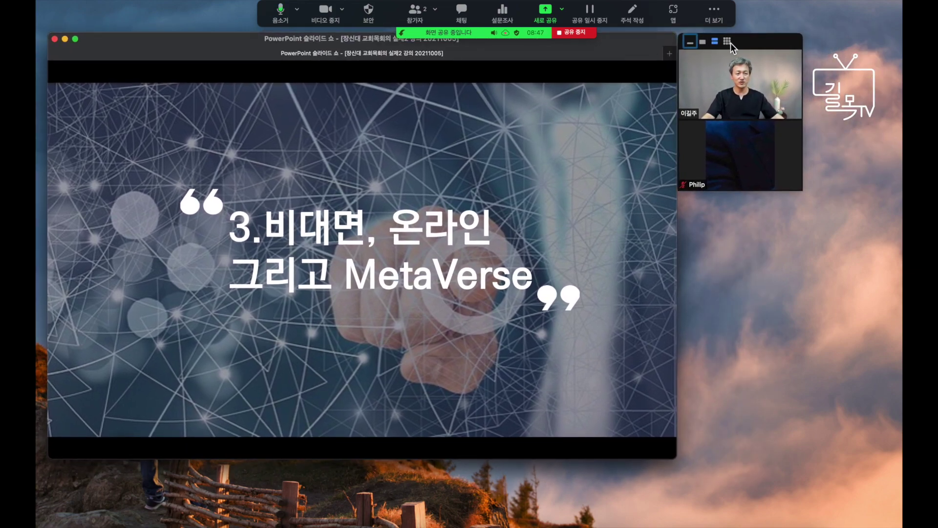
pyautogui.click(728, 42)
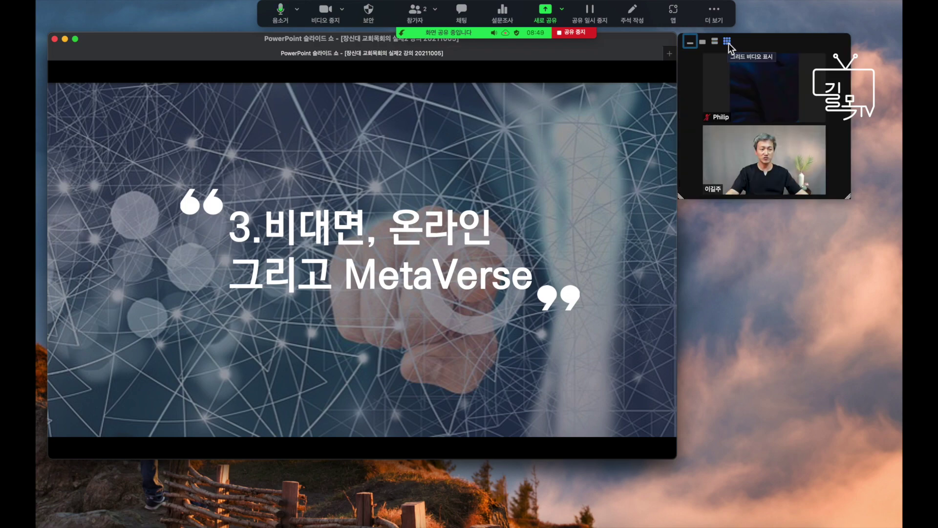
pyautogui.moveTo(850, 198); pyautogui.dragTo(837, 454)
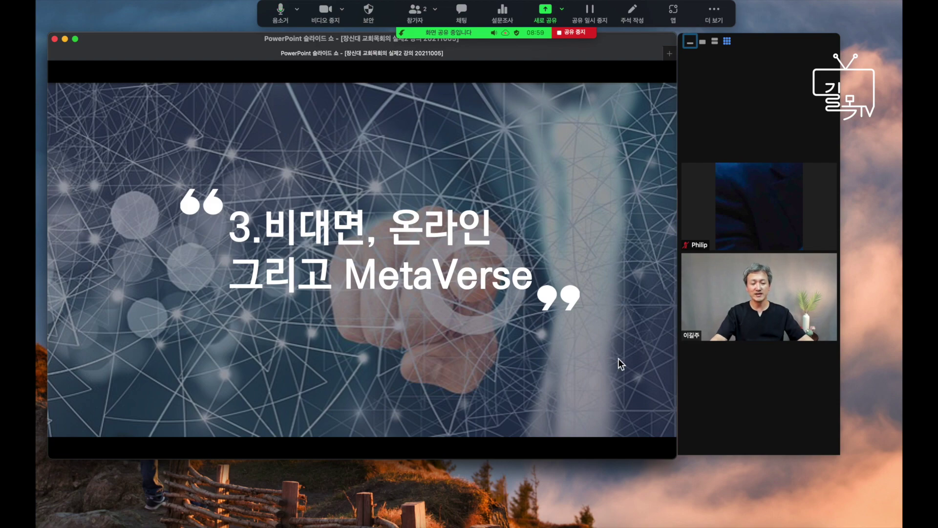
# Step: Play the AI anchor news video in the slide show, pause it, and advance to the VR church slide
pyautogui.click(647, 446)
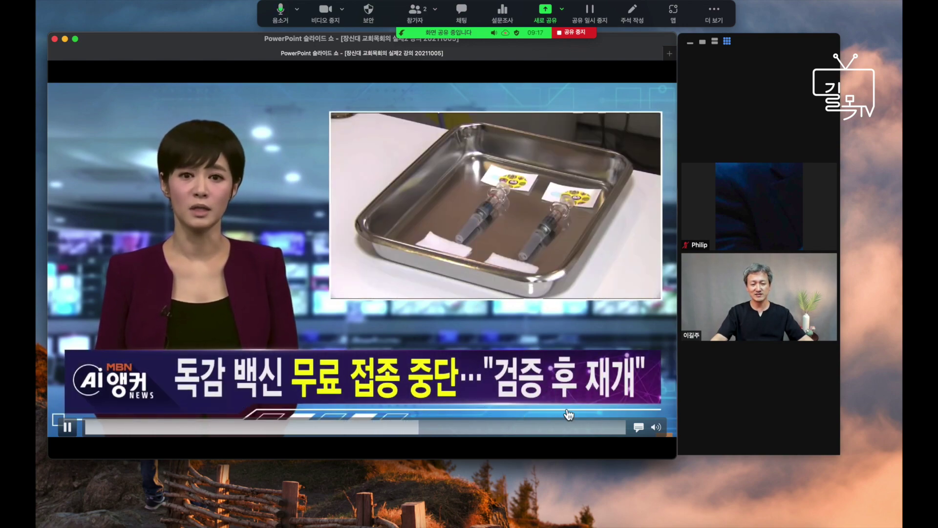
pyautogui.moveTo(657, 427)
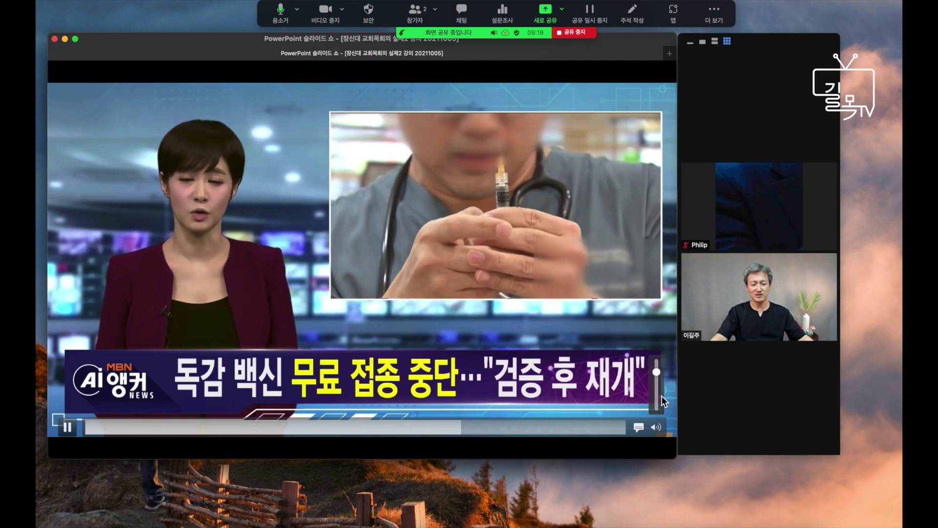
pyautogui.click(621, 391)
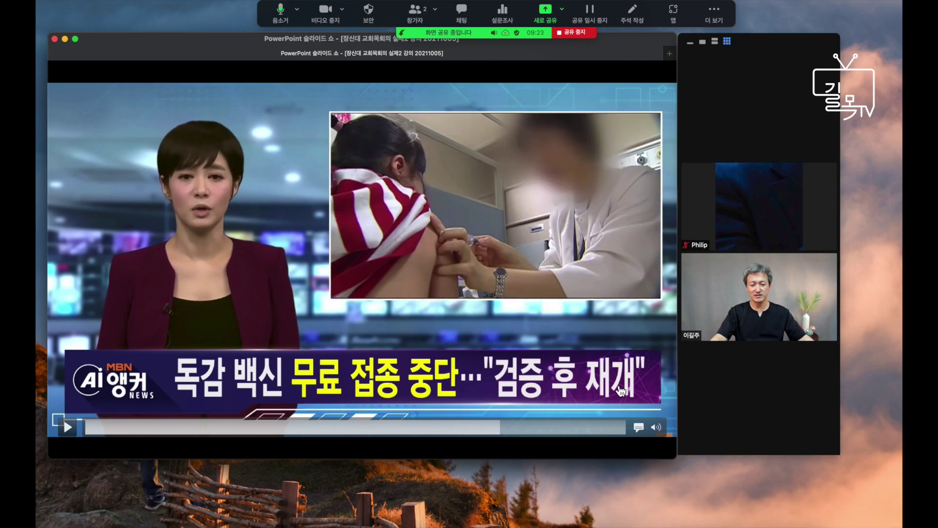
pyautogui.press('Right')
pyautogui.press('Right')
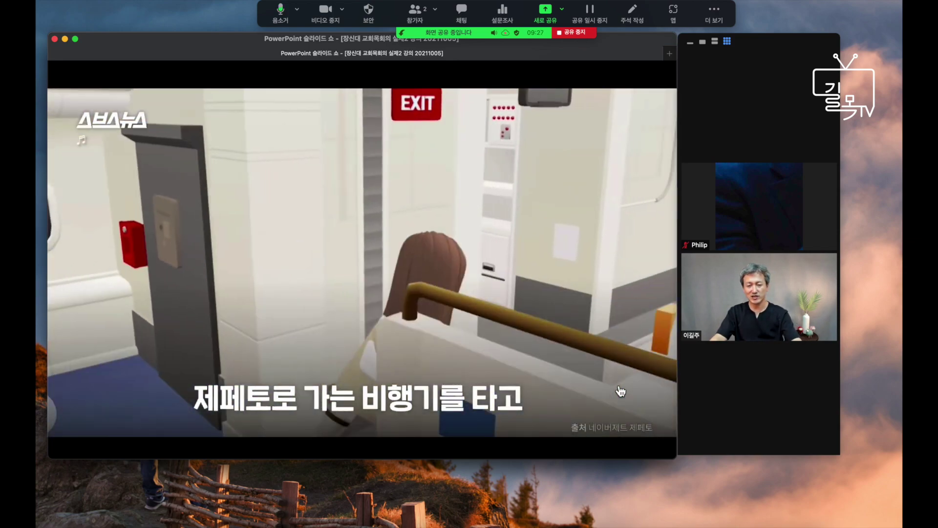
pyautogui.press('Right')
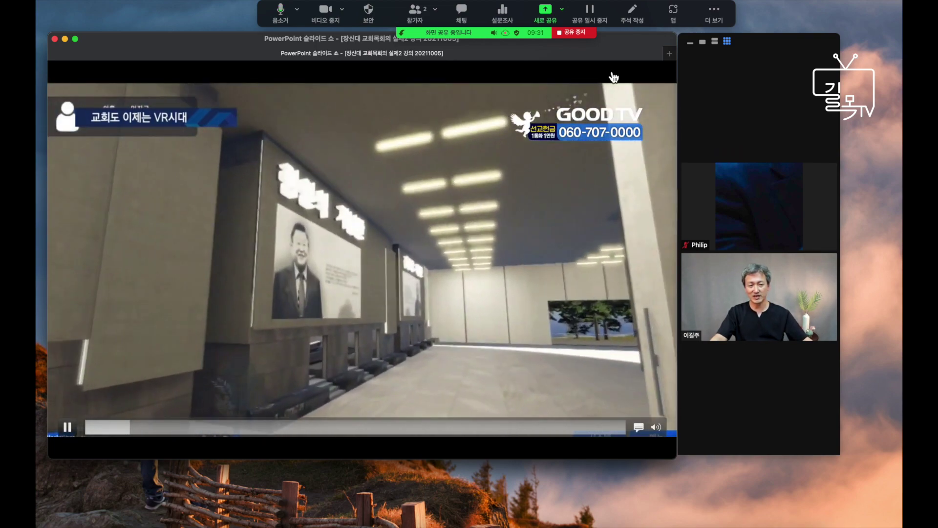
# Step: Stop the screen share, switch to Microsoft PowerPoint, and end the slide show
pyautogui.click(564, 34)
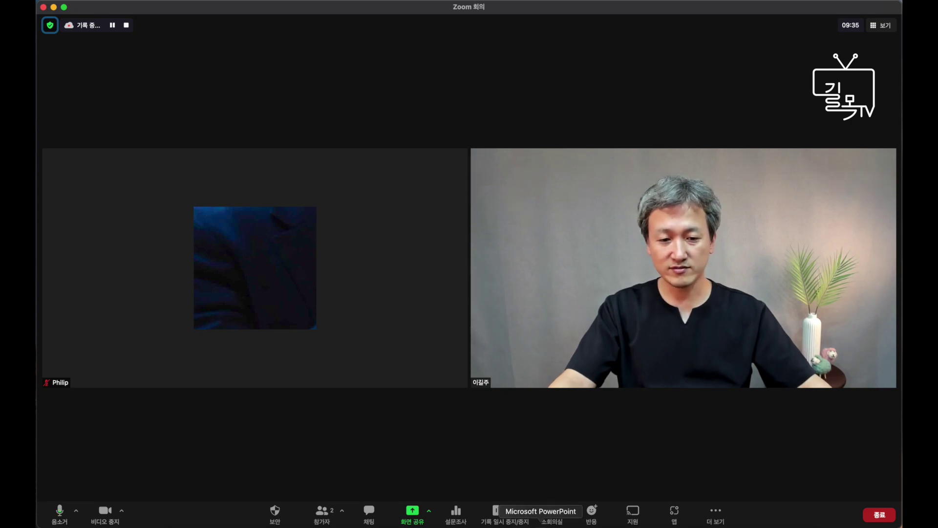
pyautogui.click(539, 518)
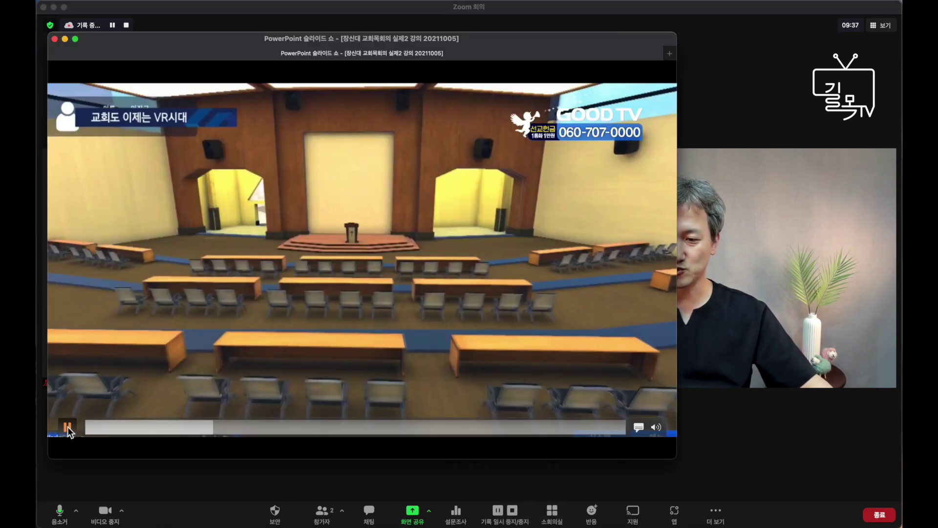
pyautogui.press('Escape')
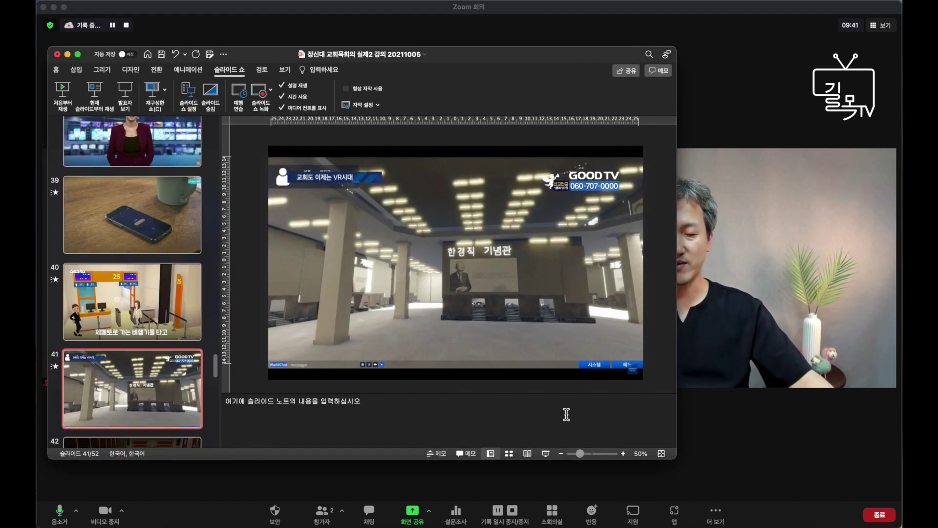
# Step: Move the presentation editing window slightly upward and make it narrower and taller
pyautogui.moveTo(406, 57)
pyautogui.mouseDown()
pyautogui.moveTo(436, 45)
pyautogui.moveTo(406, 52)
pyautogui.mouseUp()
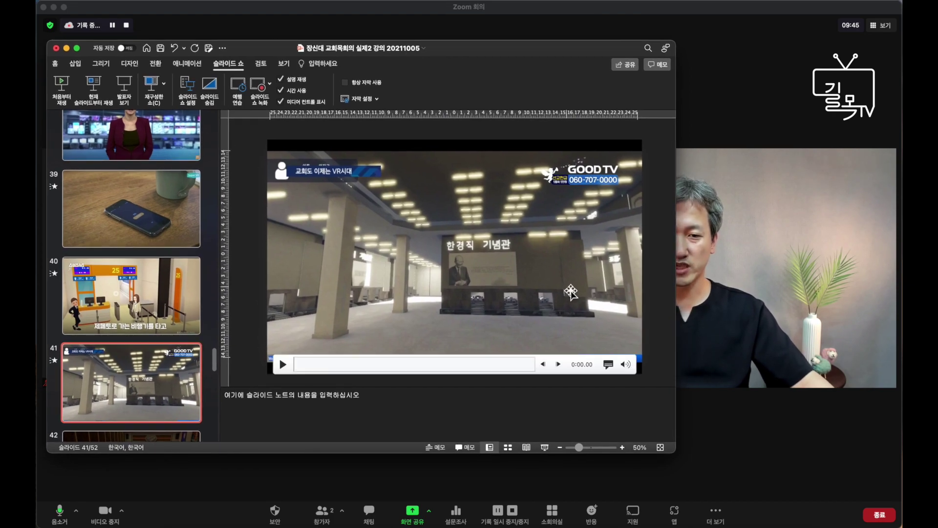
pyautogui.moveTo(676, 455); pyautogui.dragTo(644, 471)
pyautogui.moveTo(442, 404); pyautogui.dragTo(462, 388)
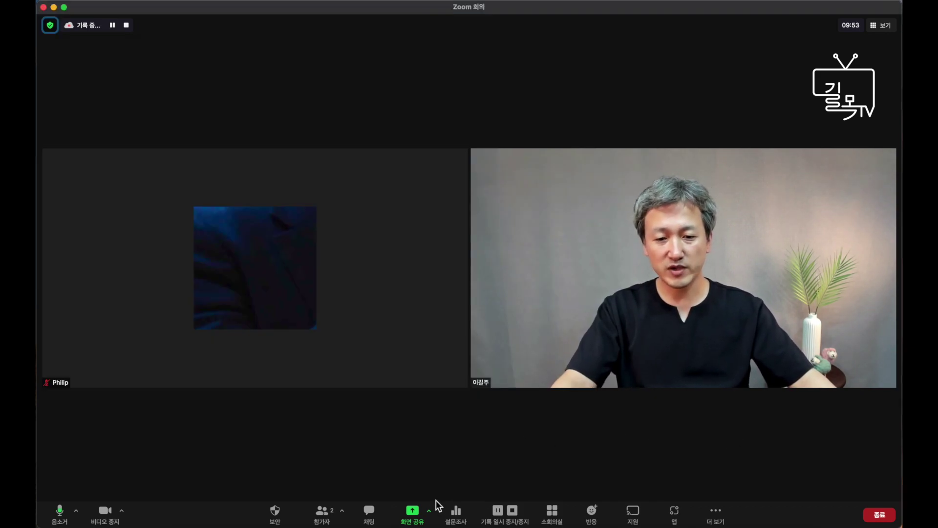
# Step: Share a portion of the screen with sound and fit the share frame around the slide in the editing area
pyautogui.click(414, 514)
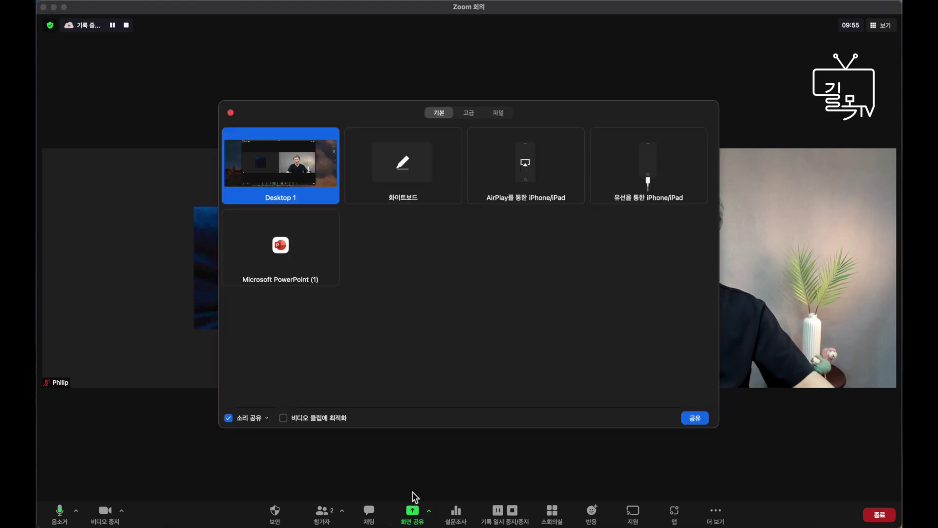
pyautogui.click(468, 112)
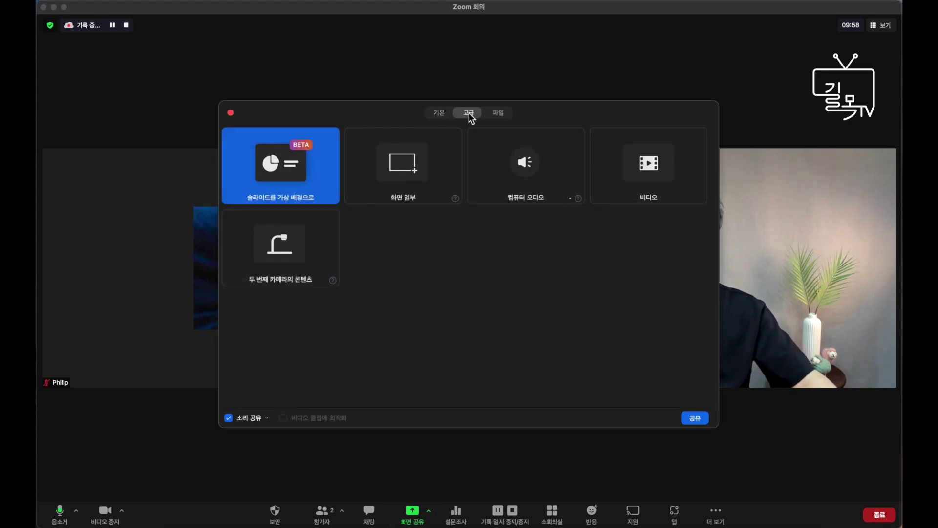
pyautogui.click(403, 166)
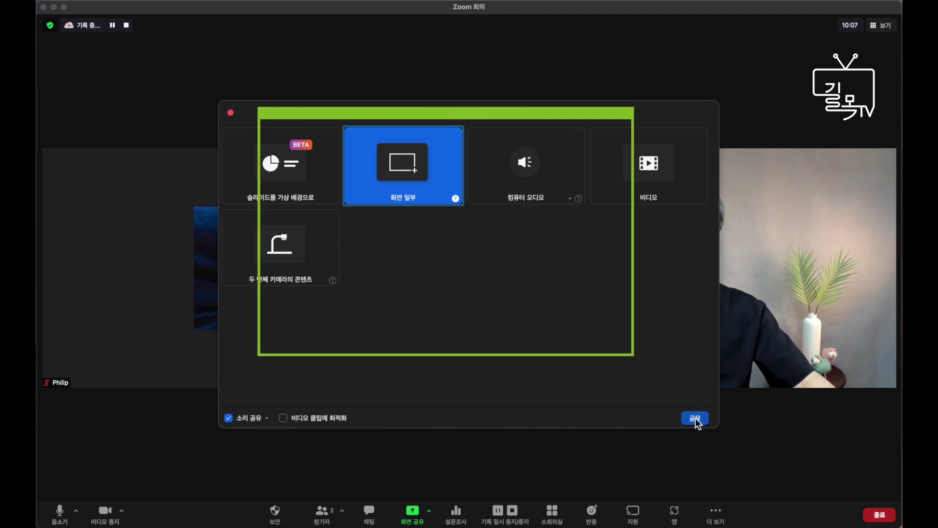
pyautogui.click(695, 418)
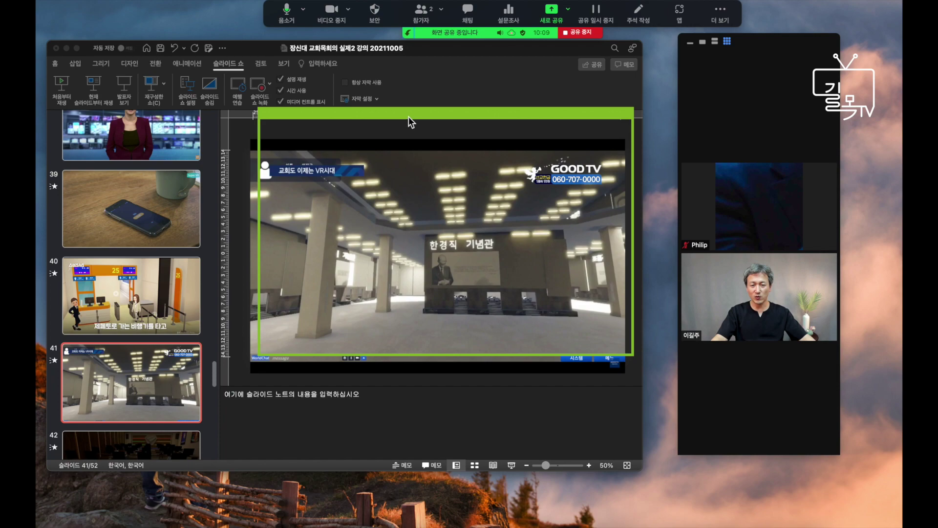
pyautogui.moveTo(408, 117); pyautogui.dragTo(401, 136)
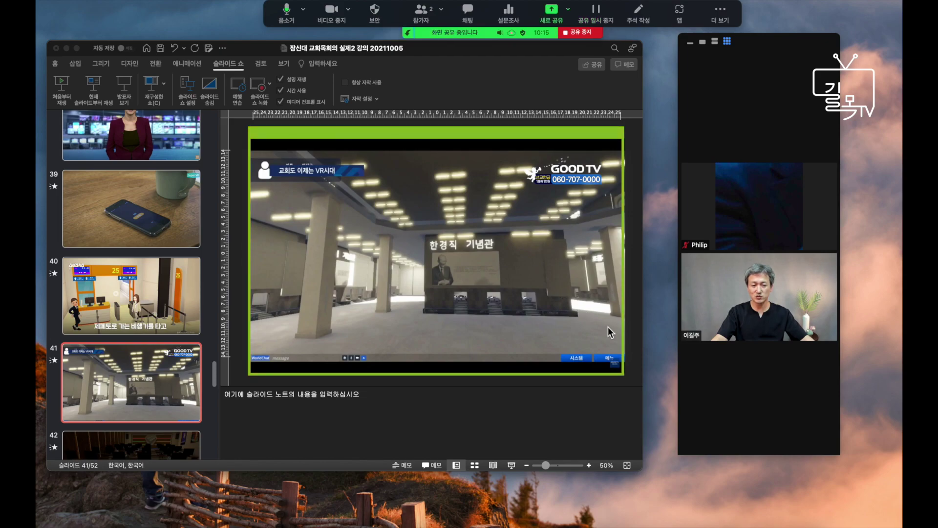
pyautogui.moveTo(623, 374)
pyautogui.mouseDown()
pyautogui.moveTo(629, 381)
pyautogui.moveTo(622, 375)
pyautogui.mouseUp()
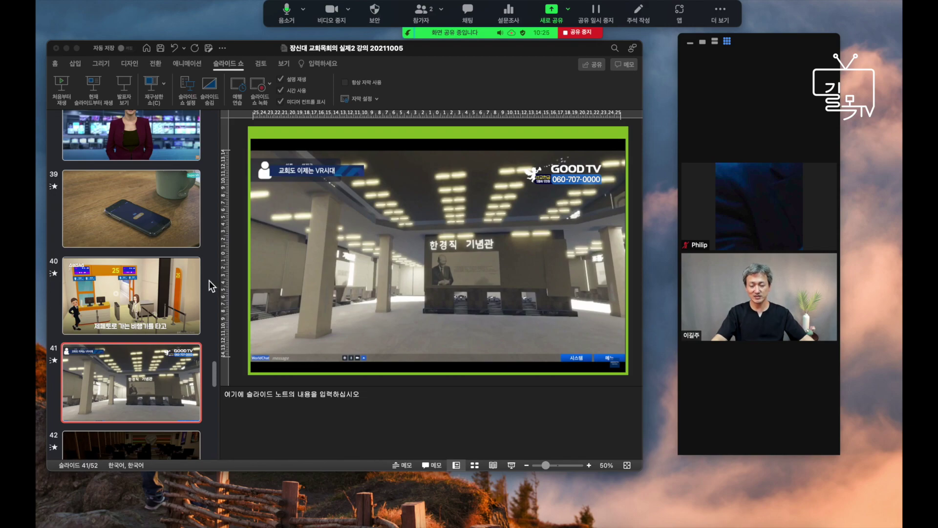
# Step: Show slides 39 to 42 one after another in the shared area and move the participant video panel closer to the presentation window
pyautogui.click(131, 203)
pyautogui.click(96, 210)
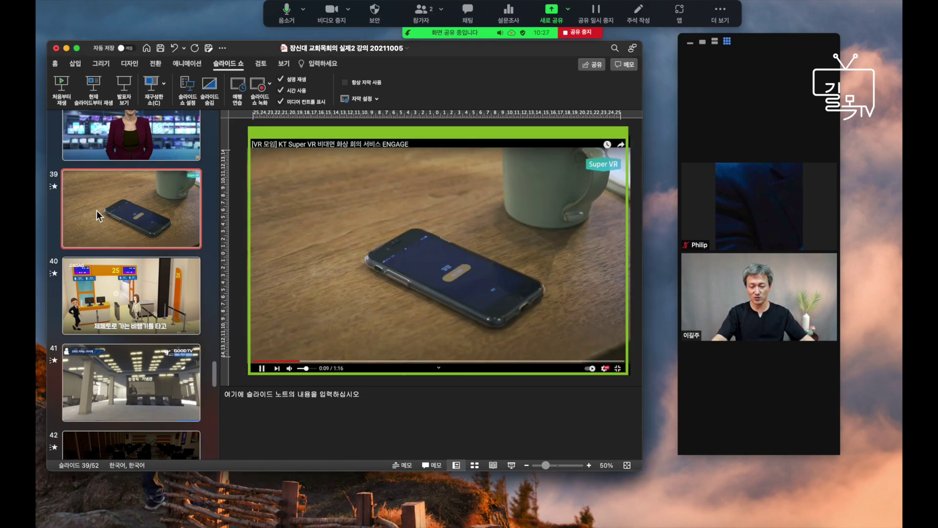
pyautogui.press('Down')
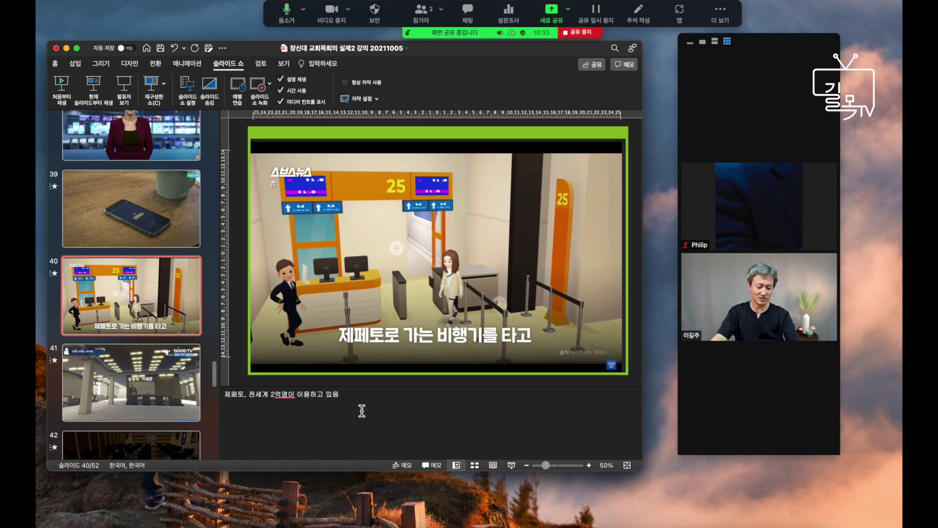
pyautogui.press('Down')
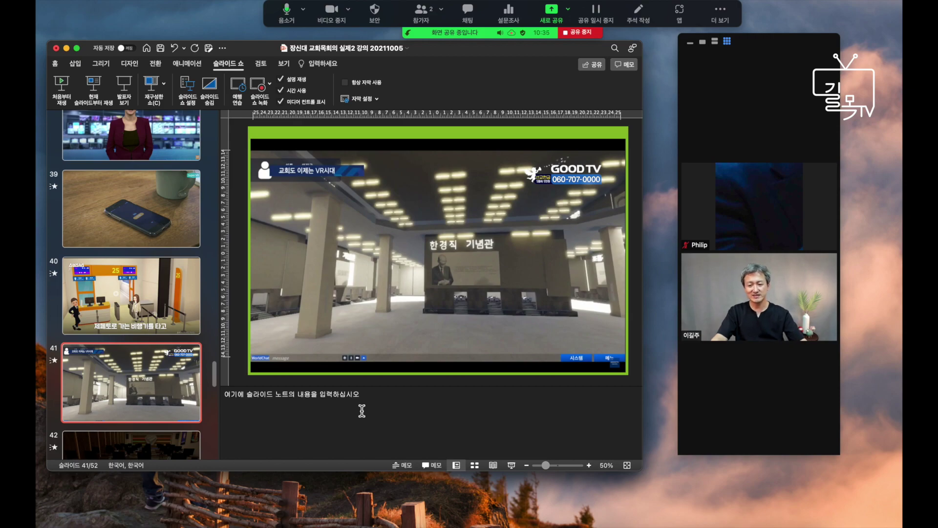
pyautogui.press('Down')
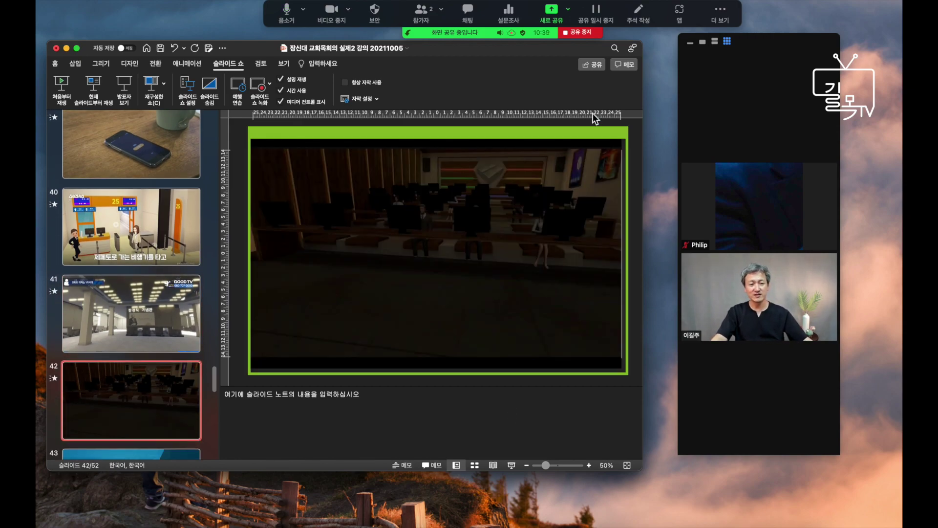
pyautogui.moveTo(724, 81); pyautogui.dragTo(699, 79)
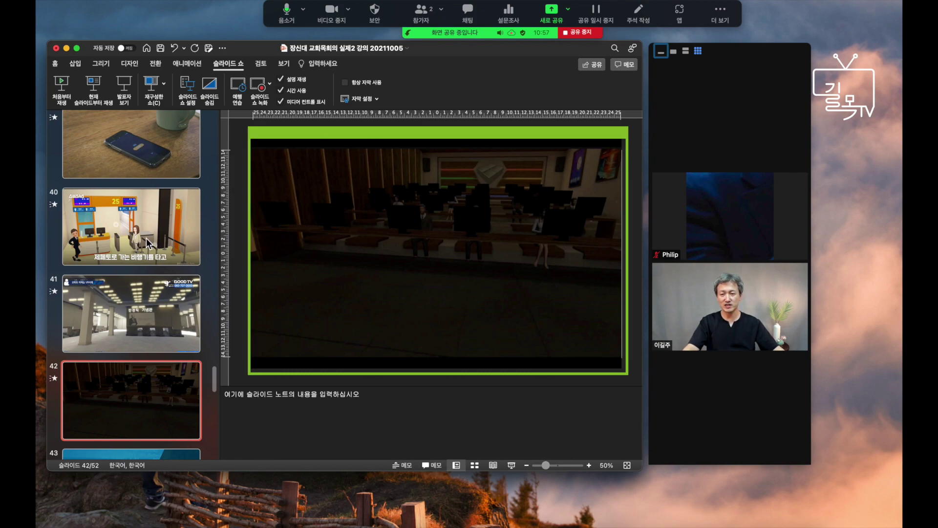
pyautogui.click(185, 92)
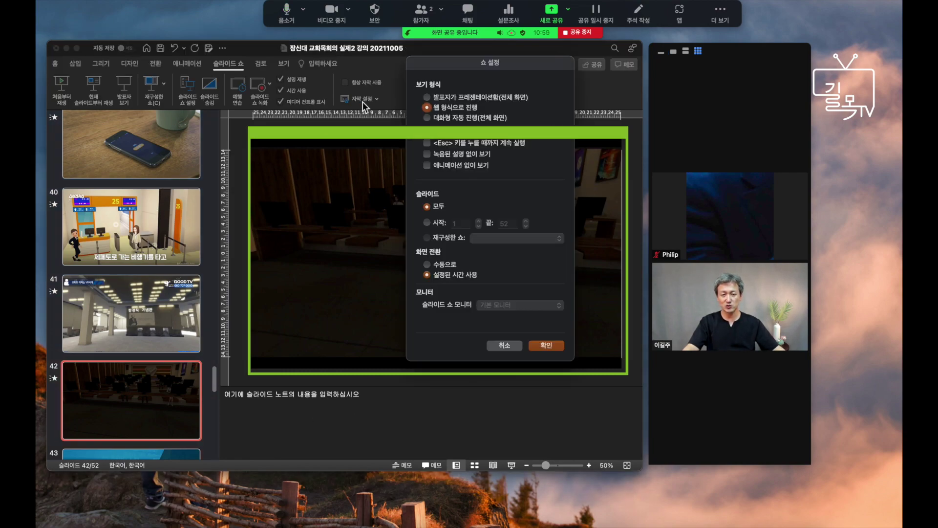
pyautogui.click(428, 98)
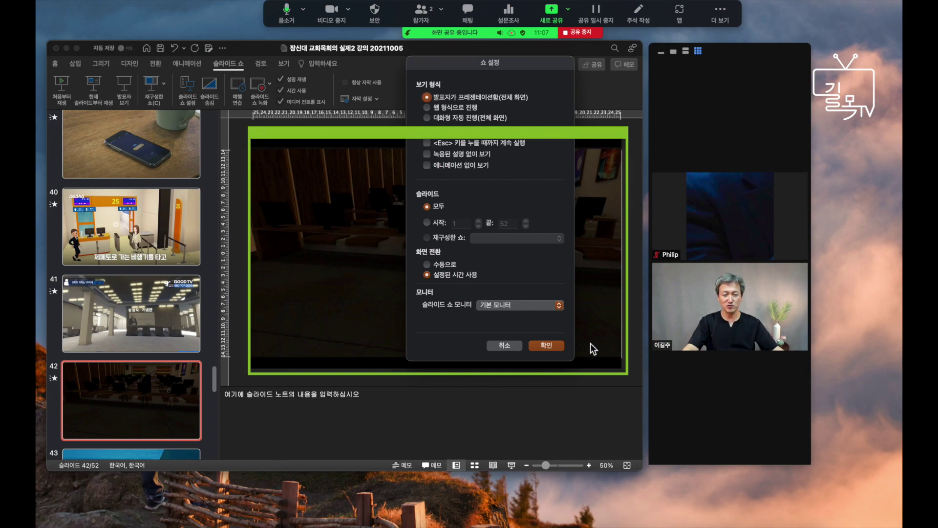
pyautogui.click(506, 347)
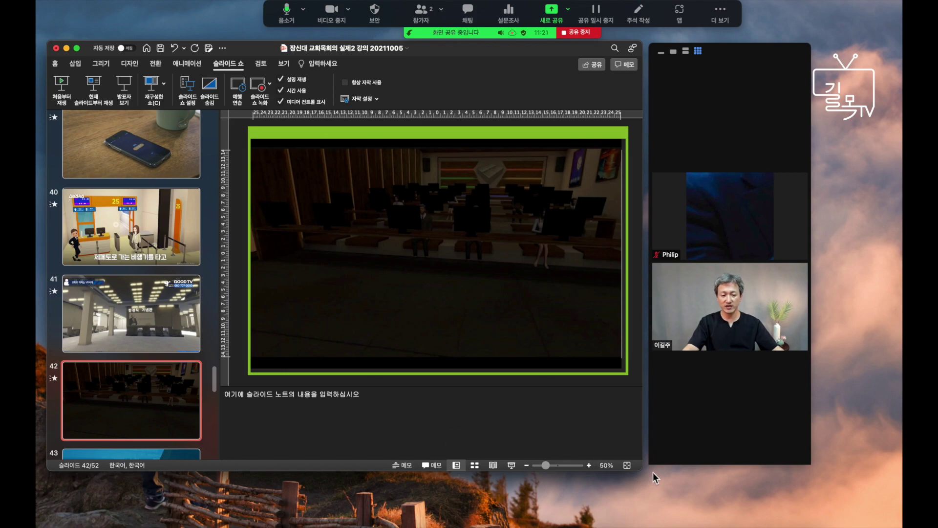
# Step: Shrink the presentation window and reduce the slide's zoom to 20%
pyautogui.moveTo(644, 470); pyautogui.dragTo(609, 388)
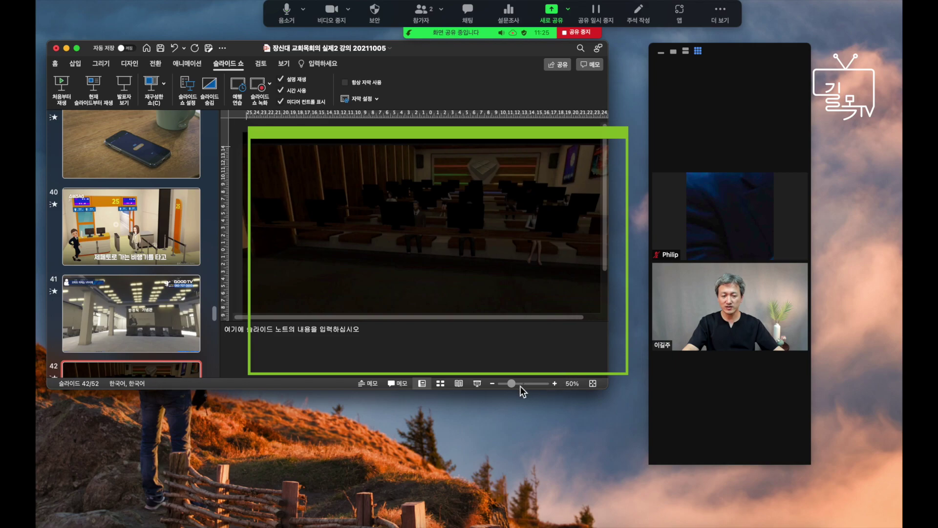
pyautogui.click(493, 383)
pyautogui.click(493, 383)
pyautogui.click(492, 383)
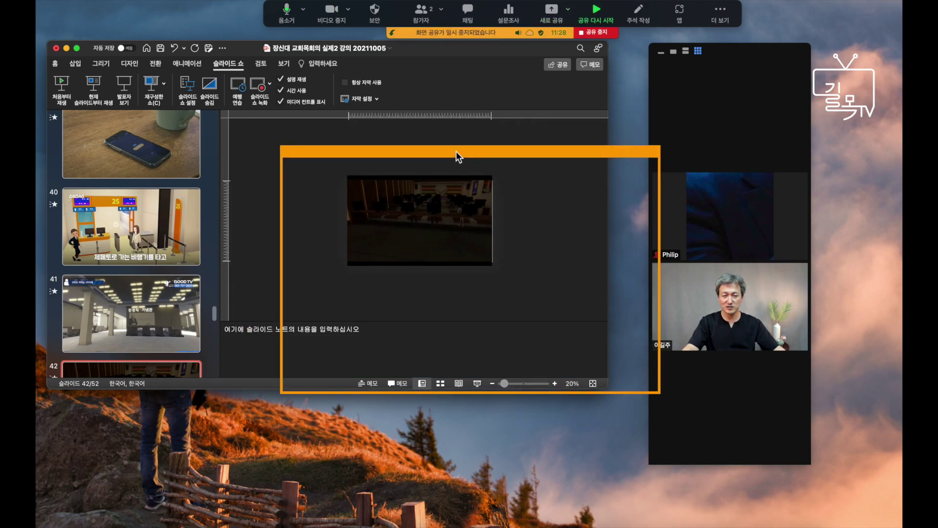
# Step: Move the share frame onto the reduced slide and resize it to enclose only that slide
pyautogui.moveTo(456, 151); pyautogui.dragTo(520, 168)
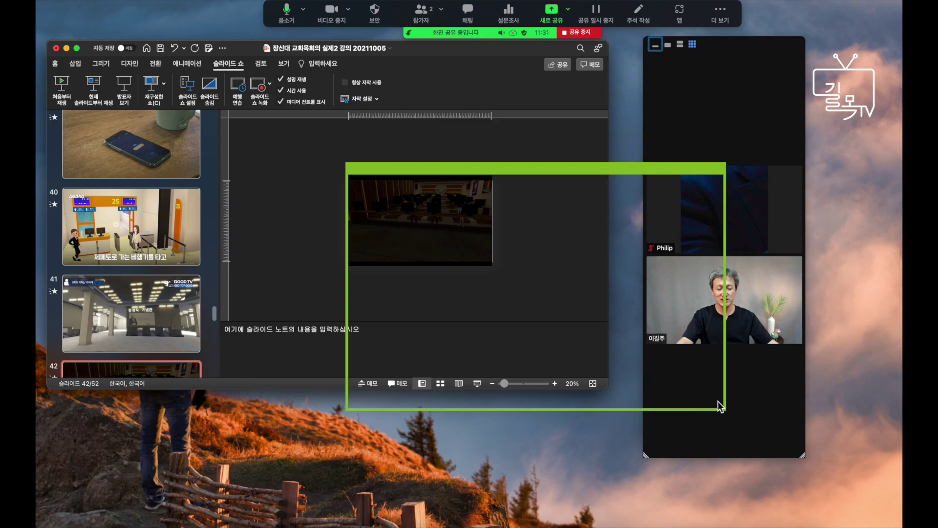
pyautogui.moveTo(717, 401)
pyautogui.mouseDown()
pyautogui.moveTo(684, 386)
pyautogui.moveTo(729, 401)
pyautogui.moveTo(718, 412)
pyautogui.mouseUp()
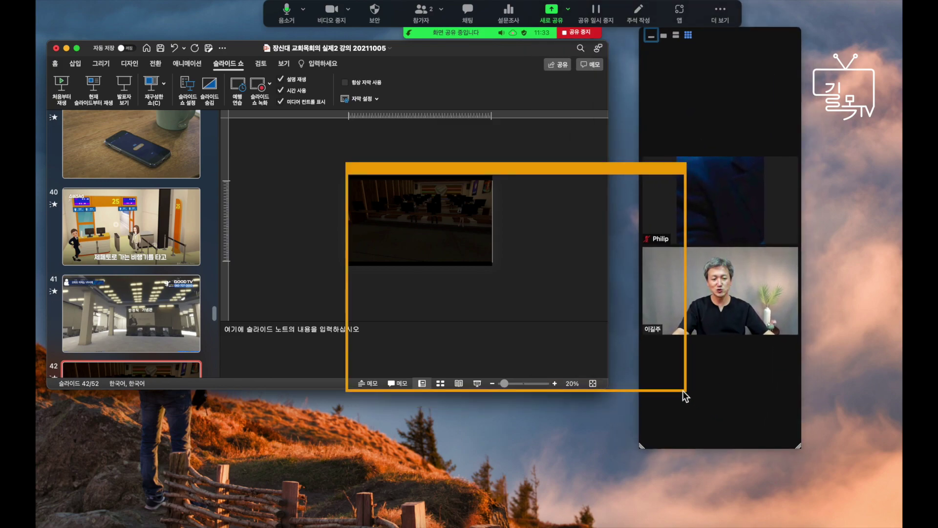
pyautogui.moveTo(682, 391); pyautogui.dragTo(497, 266)
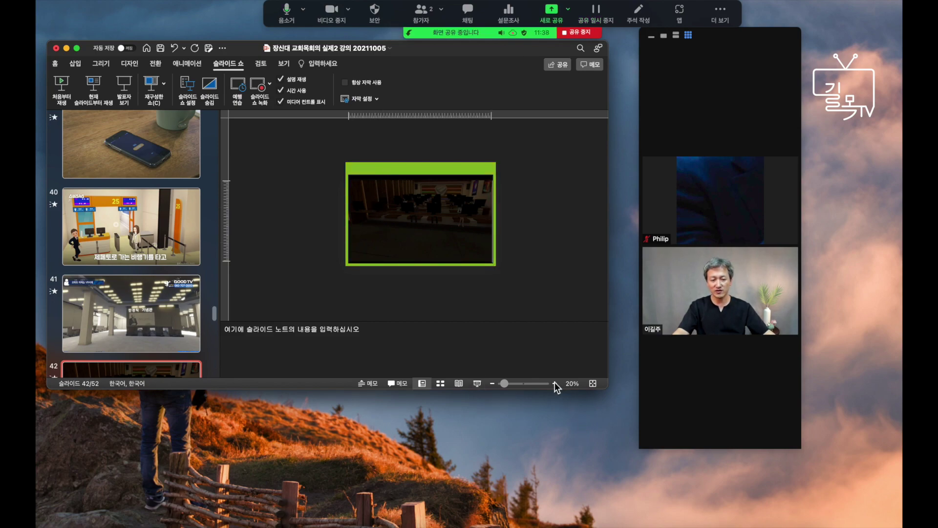
# Step: Set the zoom of the slide in the editing area to 50% and stop the portion-of-screen share
pyautogui.click(555, 383)
pyautogui.click(554, 383)
pyautogui.click(555, 383)
pyautogui.click(555, 383)
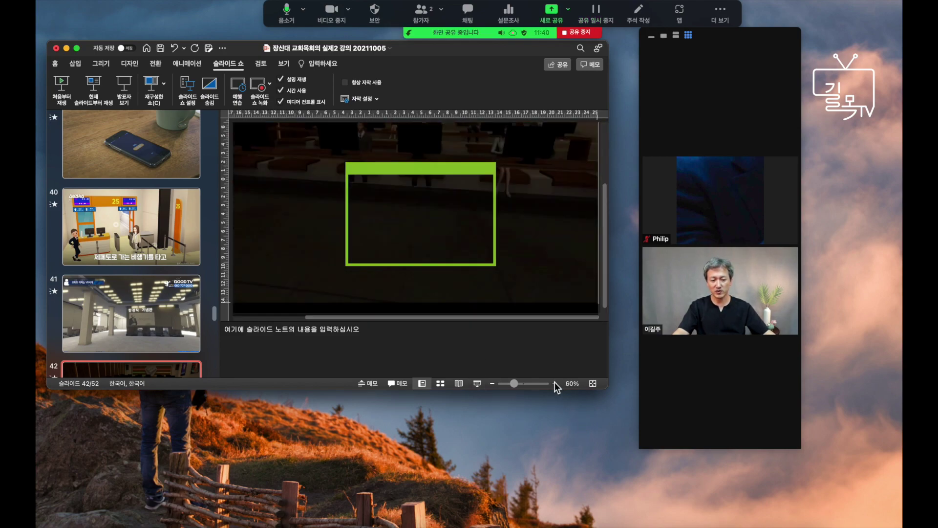
pyautogui.click(555, 383)
pyautogui.click(555, 383)
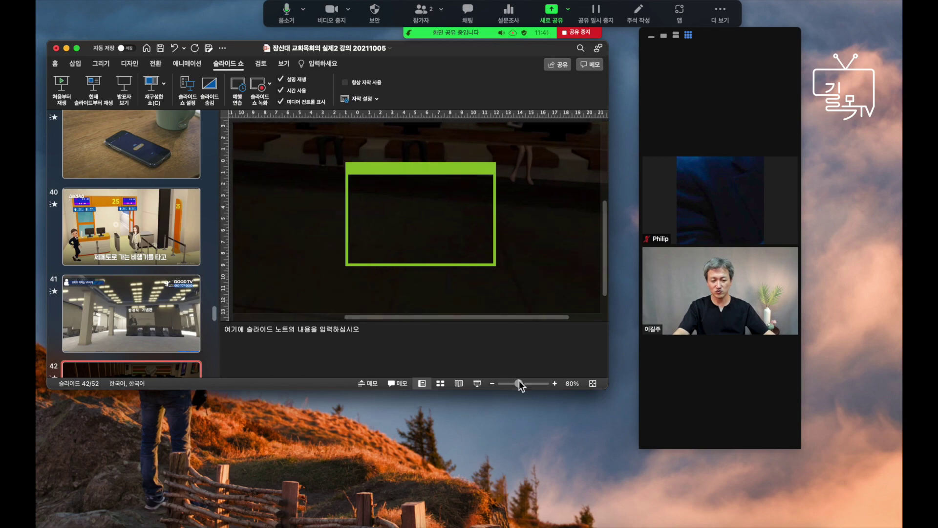
pyautogui.moveTo(522, 385); pyautogui.dragTo(518, 387)
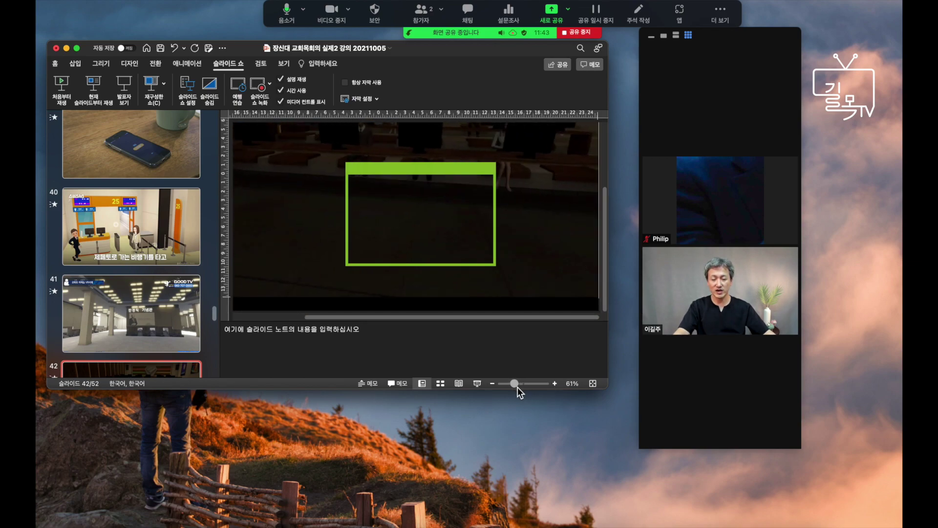
pyautogui.click(492, 383)
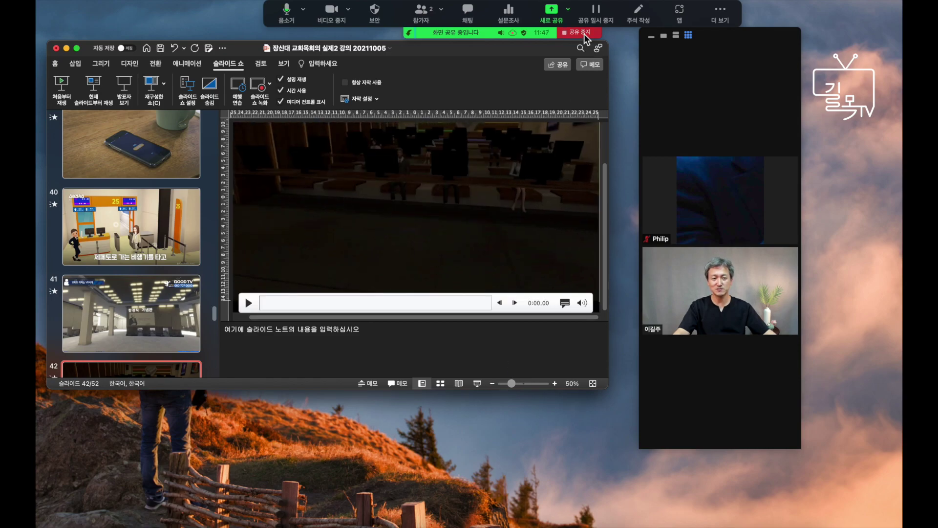
pyautogui.click(582, 32)
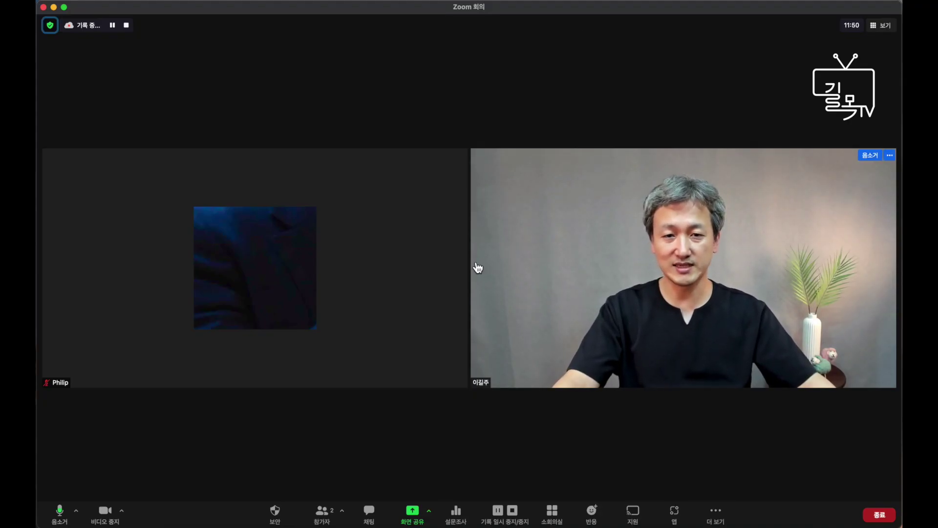
# Step: Share the 13-slide presentation in the meeting using the slides-as-virtual-background option
pyautogui.moveTo(453, 259)
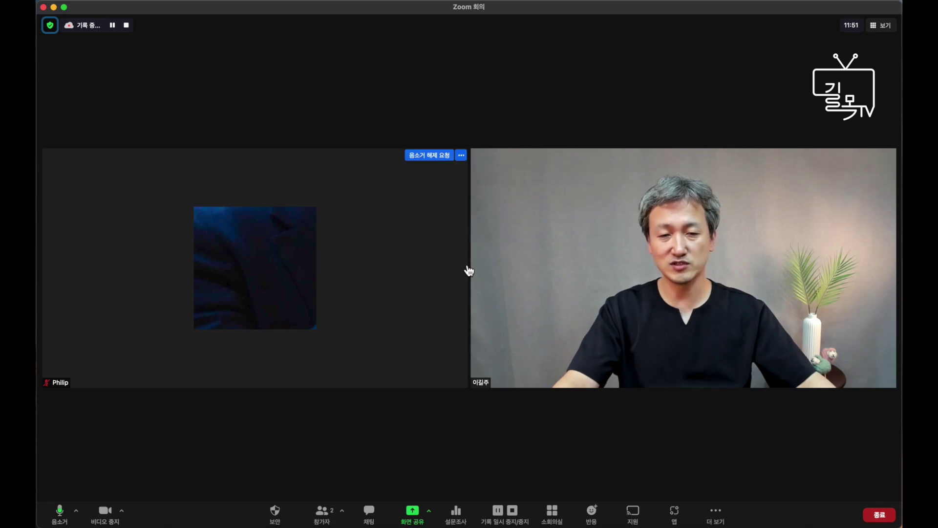
pyautogui.moveTo(479, 270)
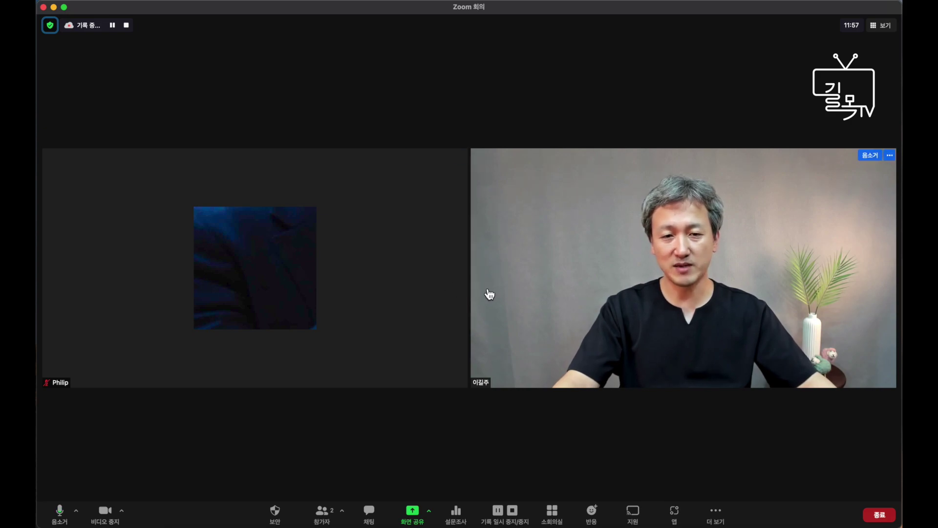
pyautogui.click(414, 515)
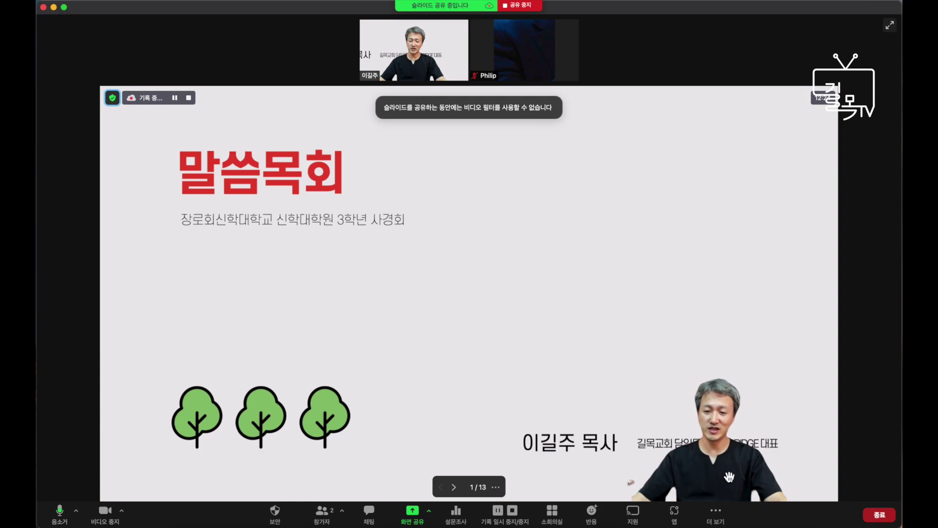
# Step: Enlarge the presenter's video overlay on slide 1 and move it to the slide's lower-left corner
pyautogui.click(733, 474)
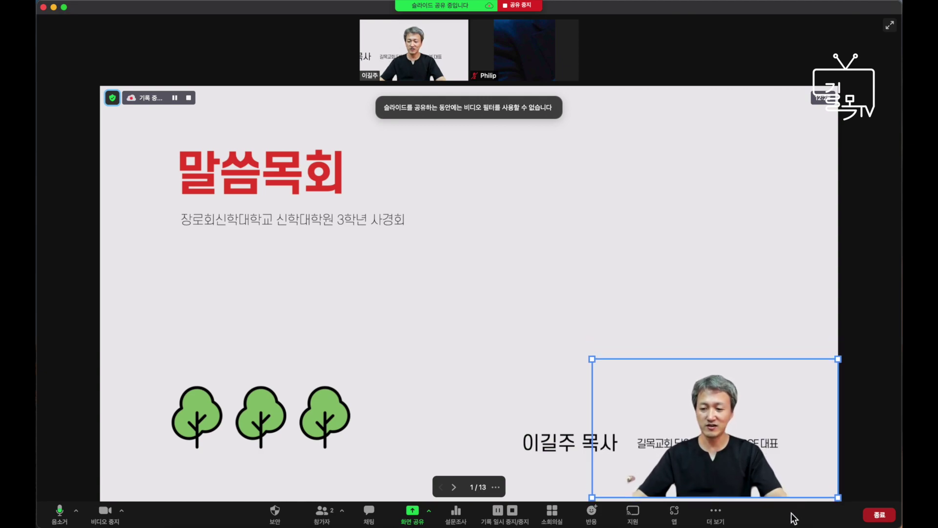
pyautogui.moveTo(754, 487); pyautogui.dragTo(754, 486)
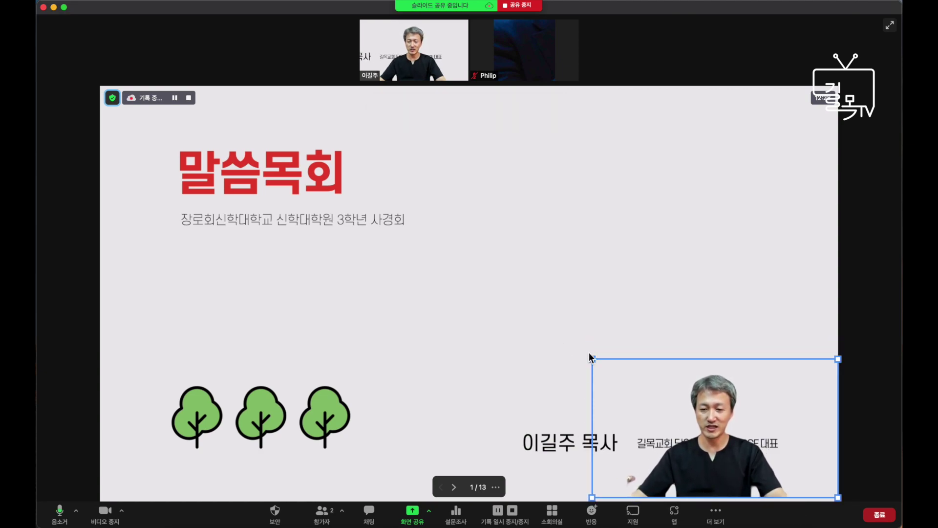
pyautogui.moveTo(595, 362); pyautogui.dragTo(409, 252)
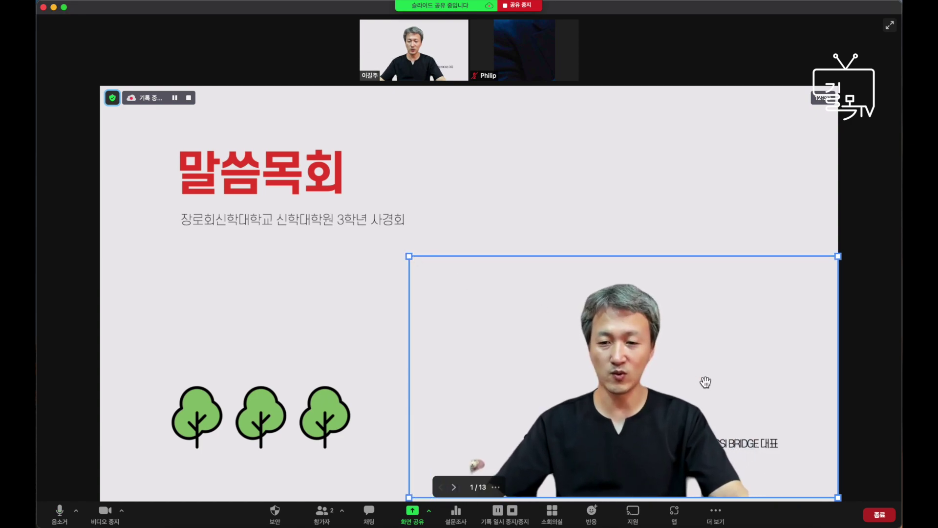
pyautogui.moveTo(706, 382); pyautogui.dragTo(323, 386)
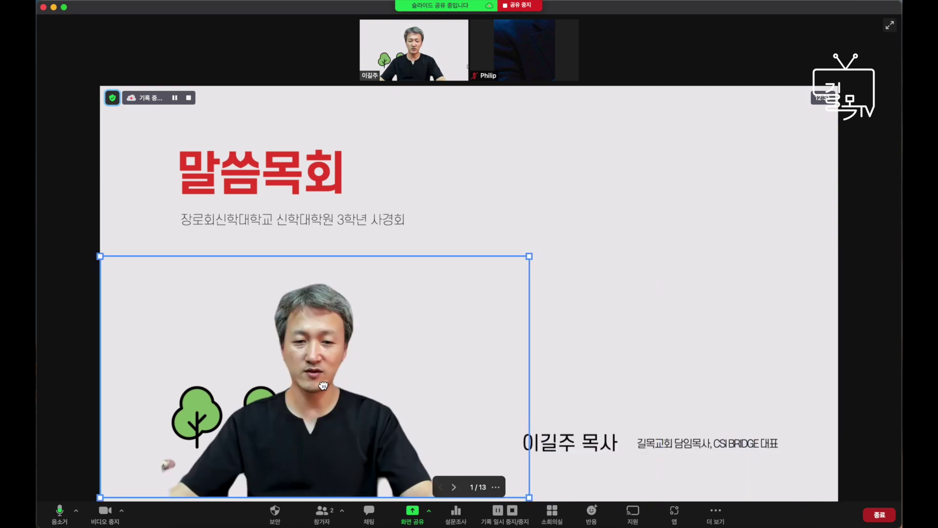
# Step: Advance the slides shared behind the presenter one after another from slide 1 to slide 11
pyautogui.click(454, 490)
pyautogui.moveTo(368, 430)
pyautogui.mouseDown()
pyautogui.moveTo(677, 430)
pyautogui.moveTo(368, 430)
pyautogui.mouseUp()
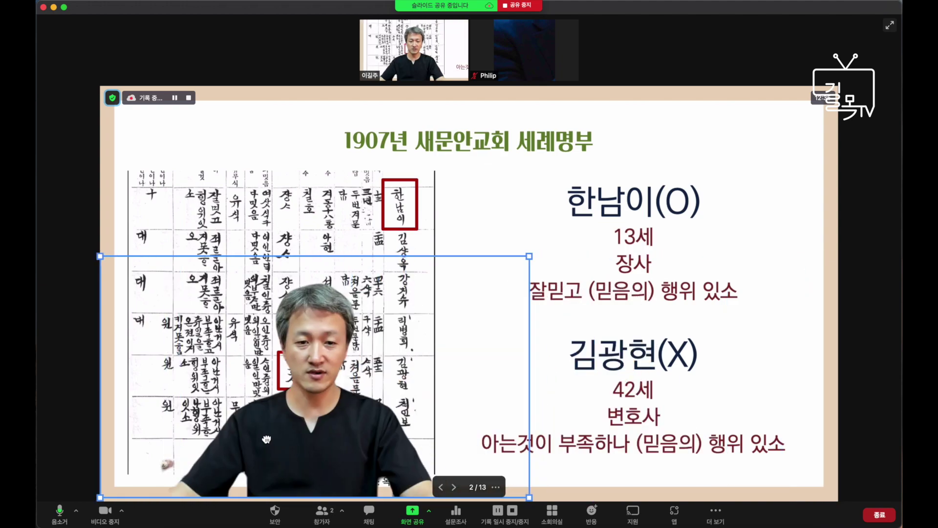
pyautogui.click(456, 490)
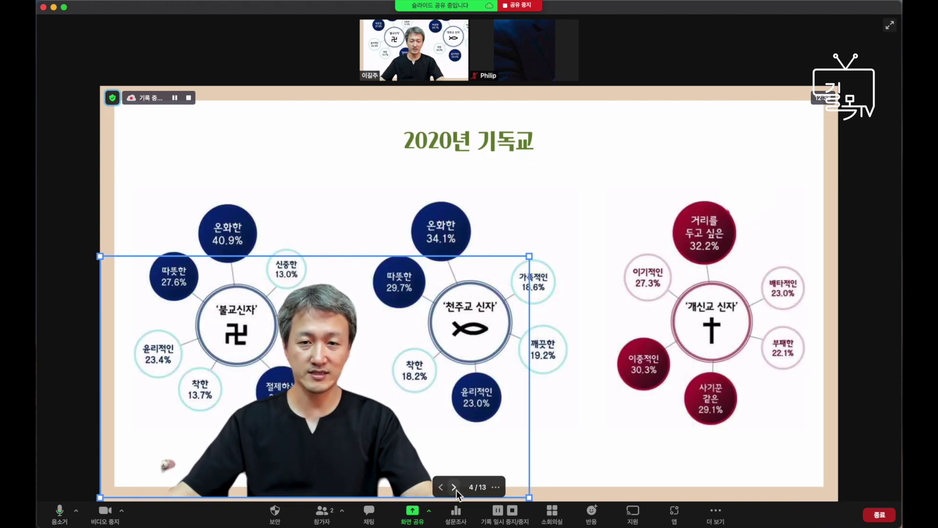
pyautogui.click(456, 490)
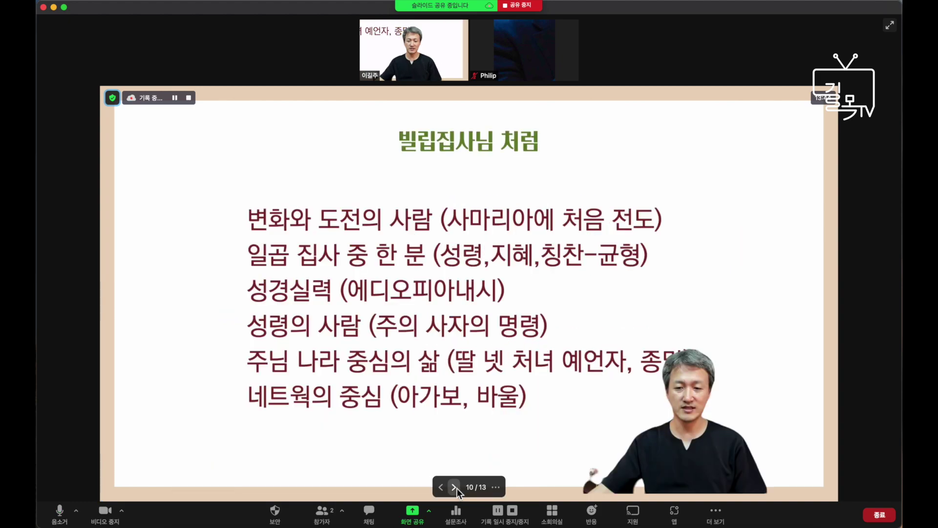
pyautogui.click(457, 489)
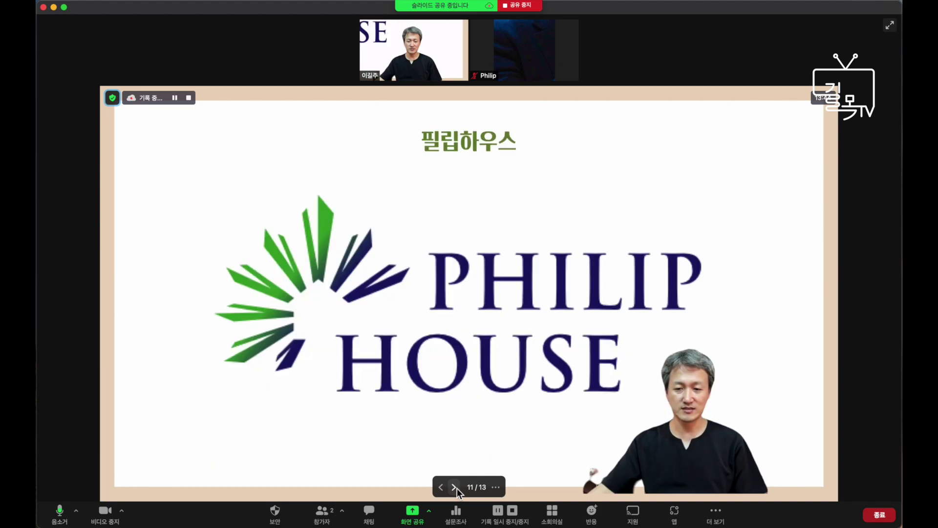
# Step: Enlarge the presenter's video overlay on slide 11 and shrink it back into the slide's lower-right corner
pyautogui.moveTo(613, 357)
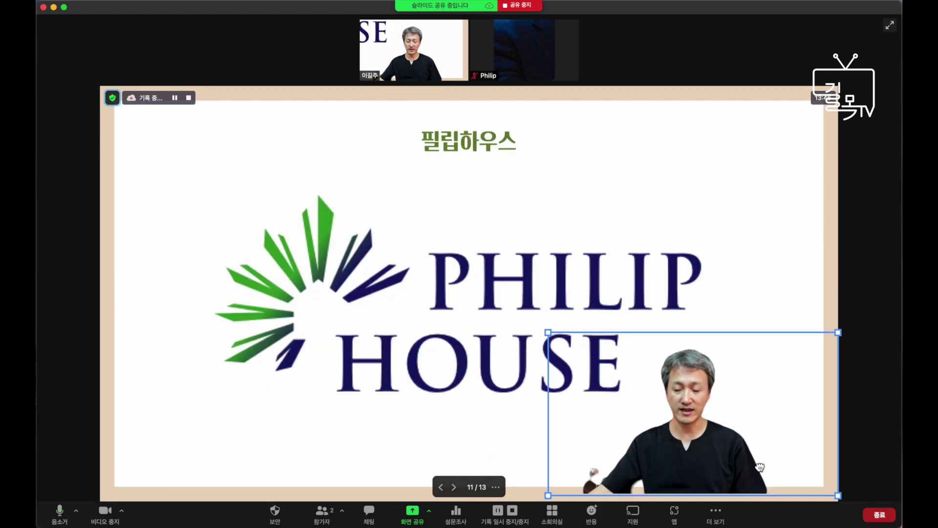
pyautogui.moveTo(548, 335); pyautogui.dragTo(425, 212)
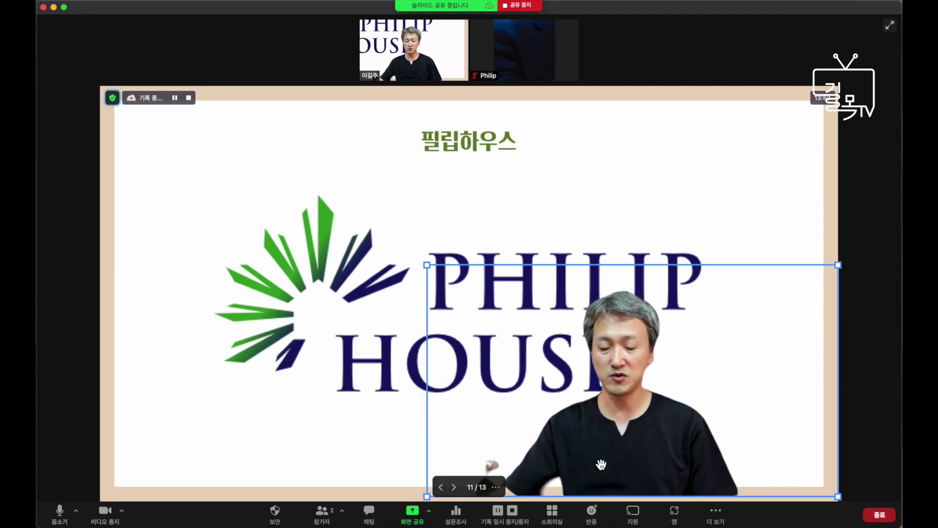
pyautogui.moveTo(643, 381); pyautogui.dragTo(643, 382)
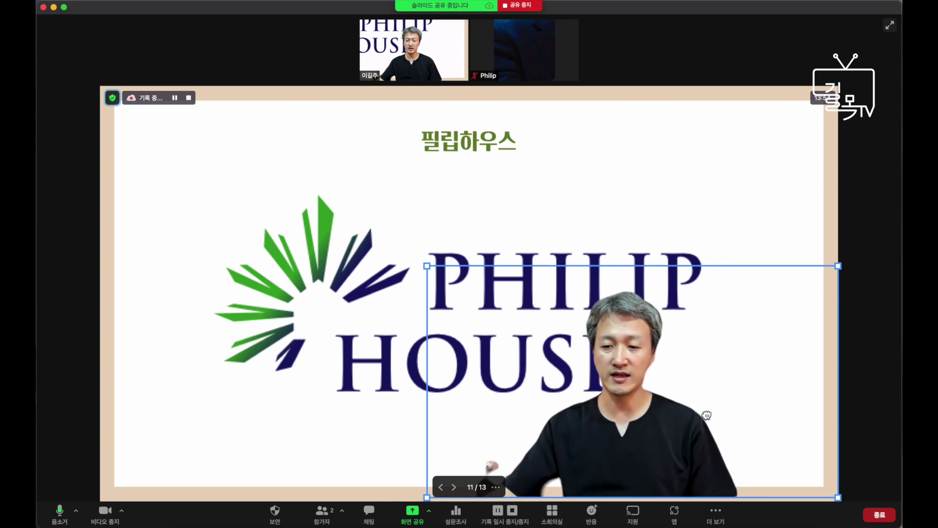
pyautogui.moveTo(429, 268); pyautogui.dragTo(540, 330)
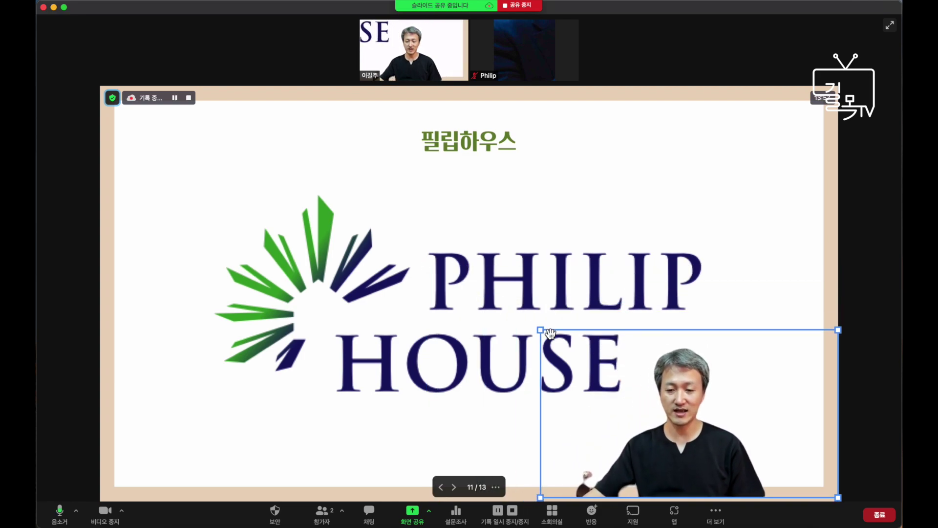
# Step: Split the presenter's video from the shared slides and merge it back onto slide 11
pyautogui.click(496, 487)
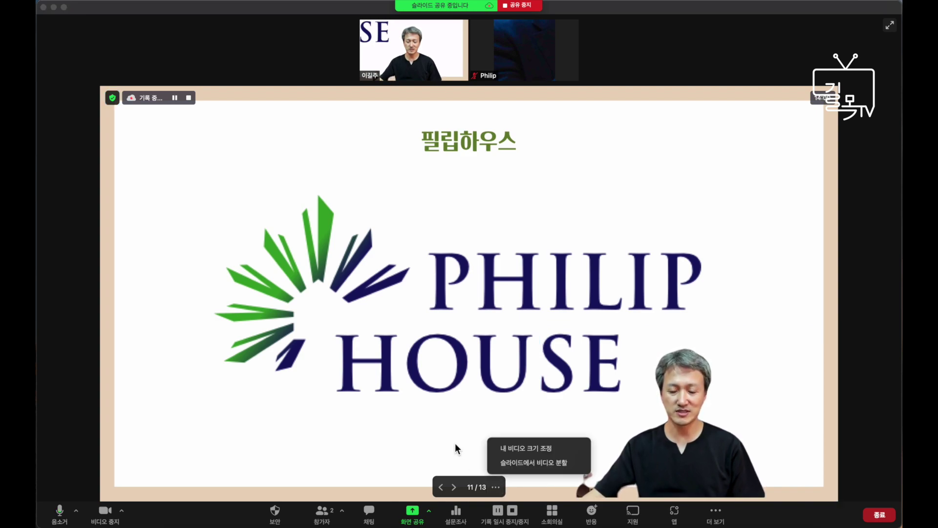
pyautogui.click(535, 462)
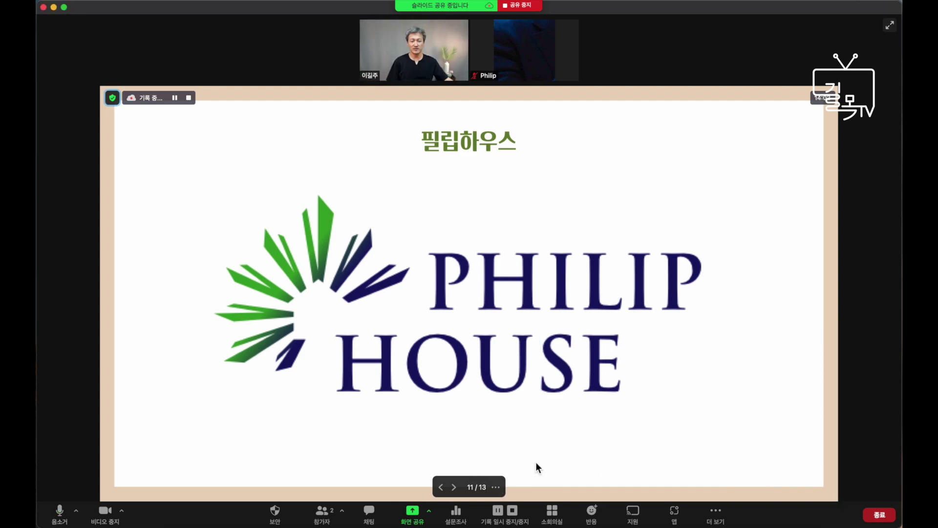
pyautogui.click(496, 487)
pyautogui.click(518, 462)
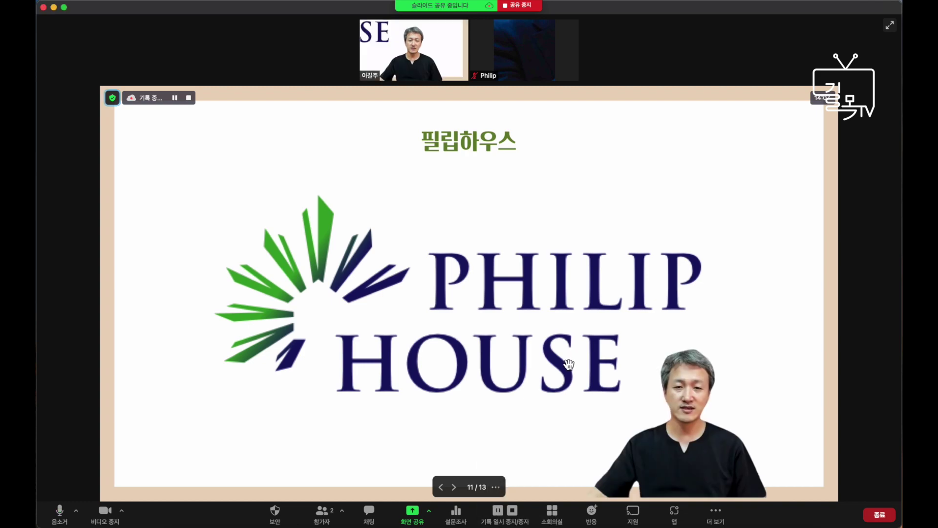
# Step: Stop the slide share, display the advanced sharing options including the slides-as-virtual-background choice, and close them without sharing
pyautogui.moveTo(517, 30)
pyautogui.click(520, 5)
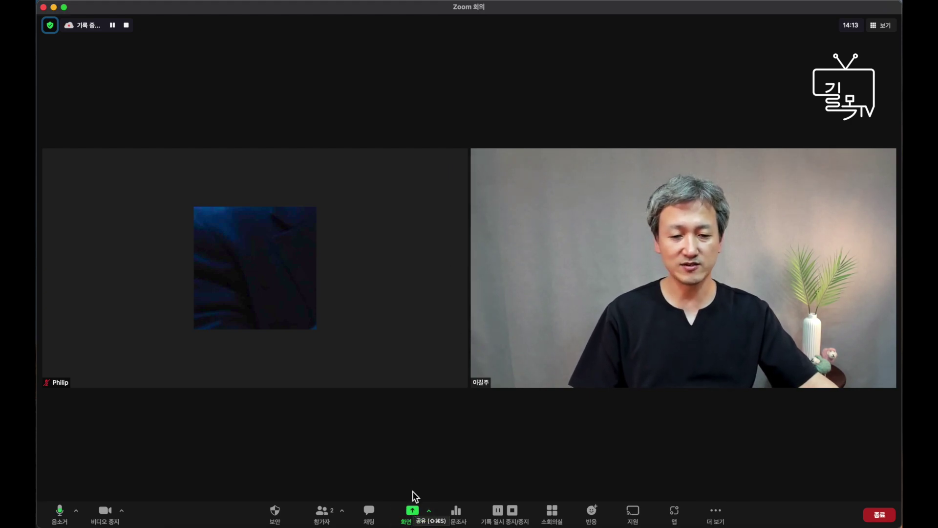
pyautogui.click(413, 515)
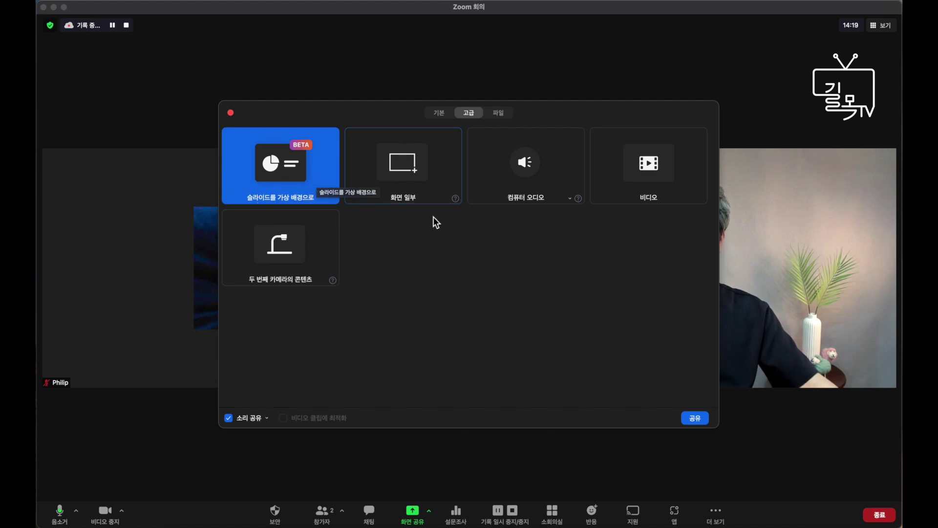
pyautogui.click(231, 113)
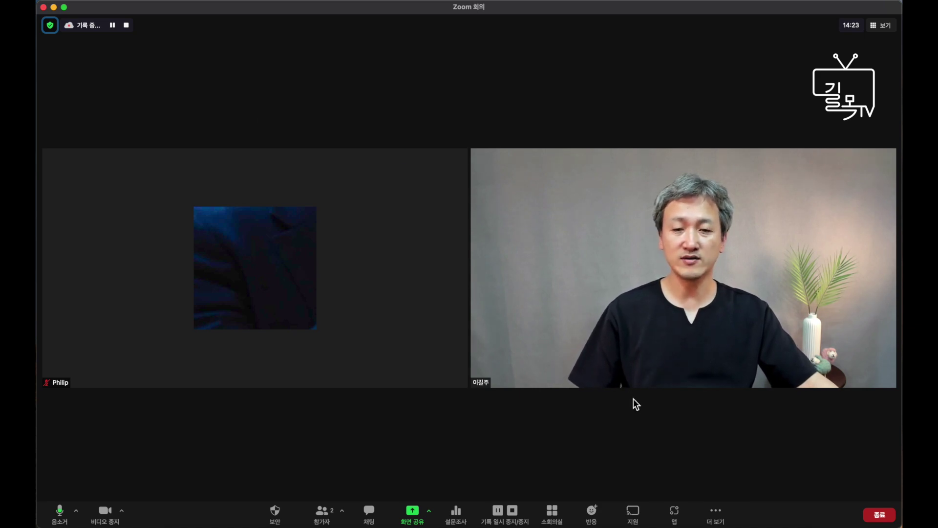